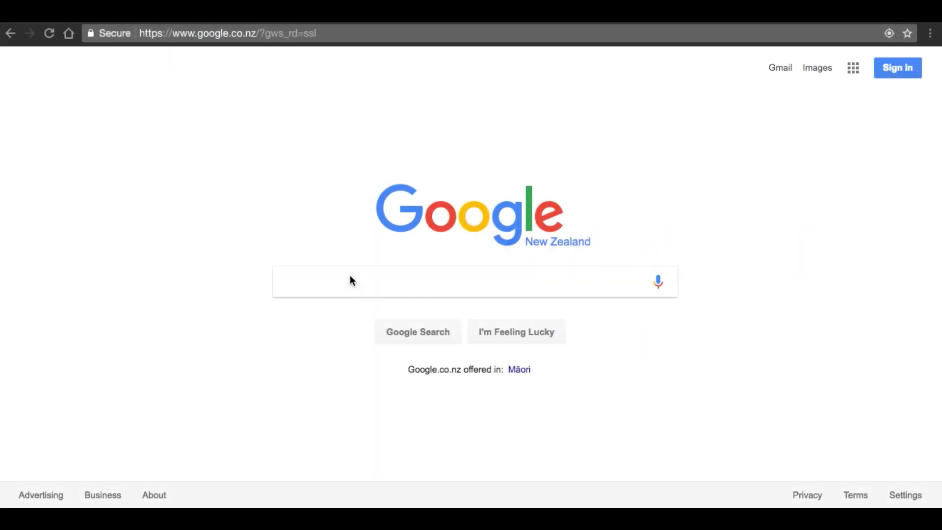
Step: Search Google for 'Google maps'
left_click(323, 270)
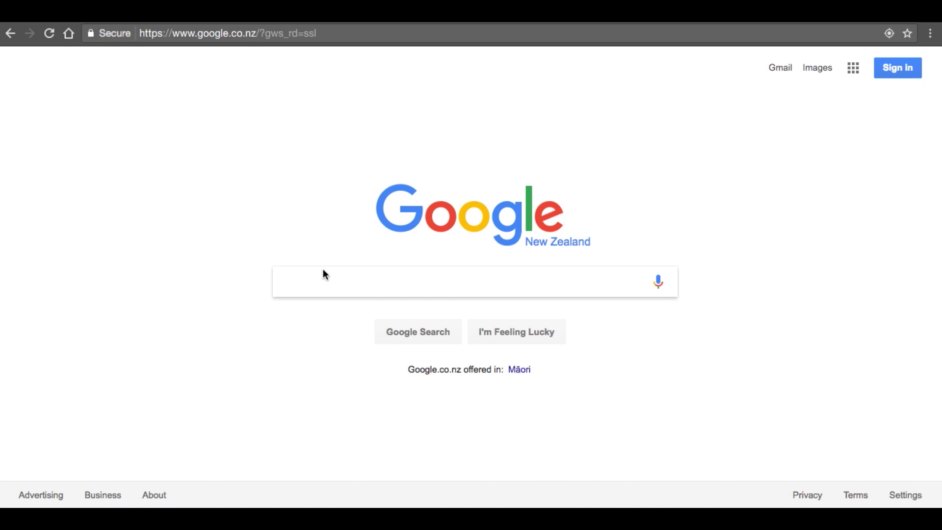
type("Google aps")
key("BackSpace")
key("BackSpace")
key("BackSpace")
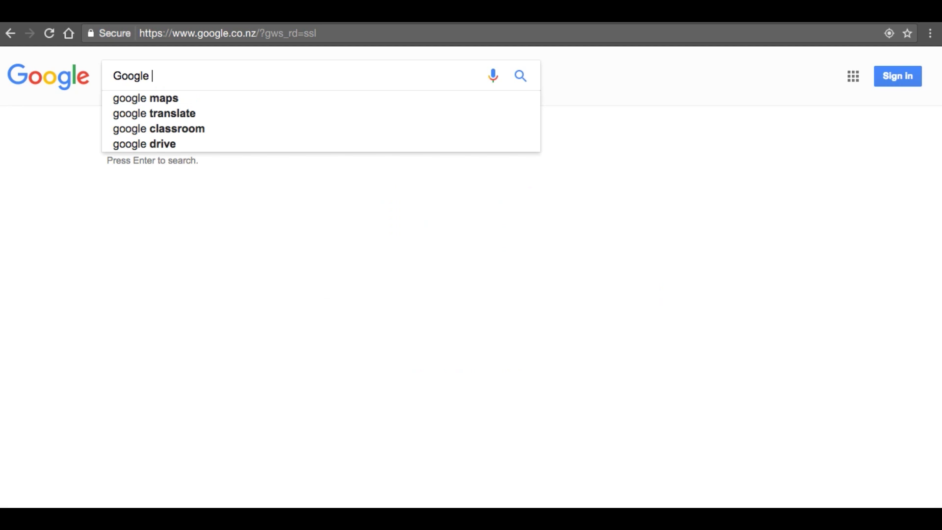
type("maps")
key("Return")
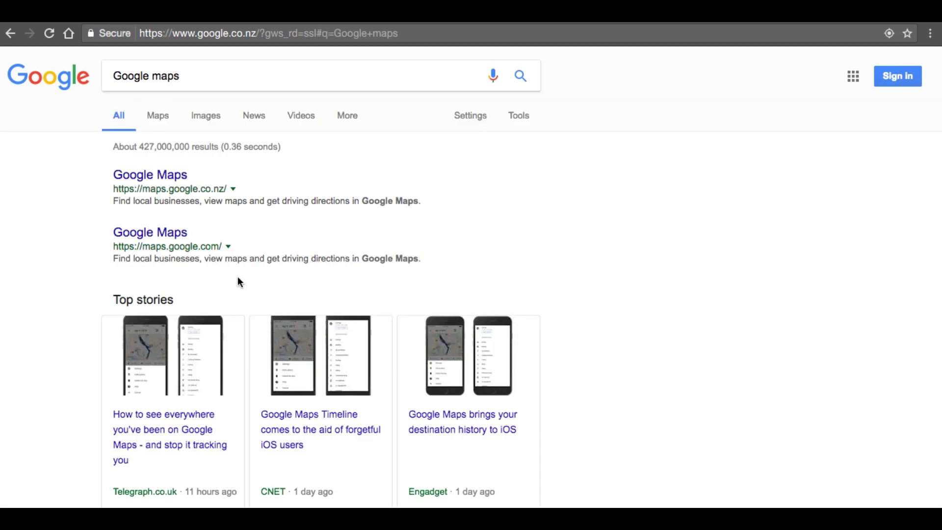
Step: Replace the query with 'Torpedo7 Albany' and run the search
left_click(198, 87)
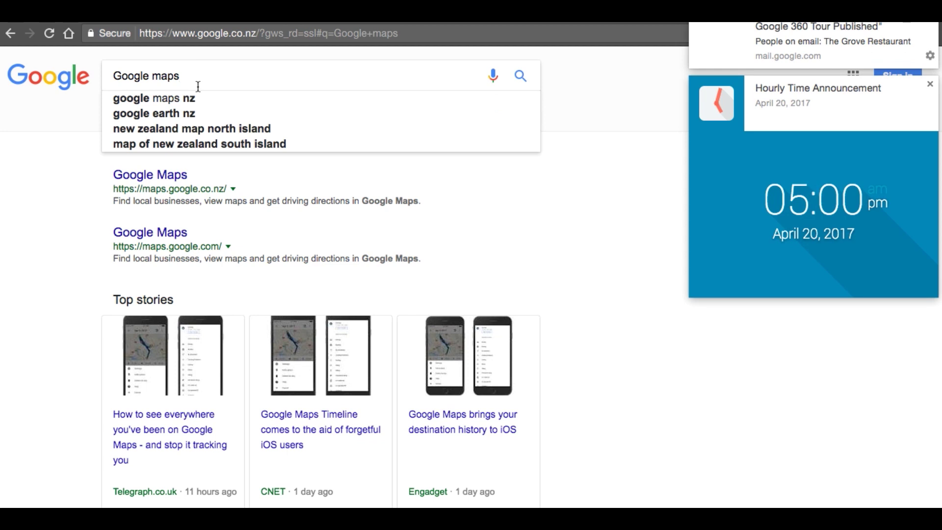
key("ctrl+a")
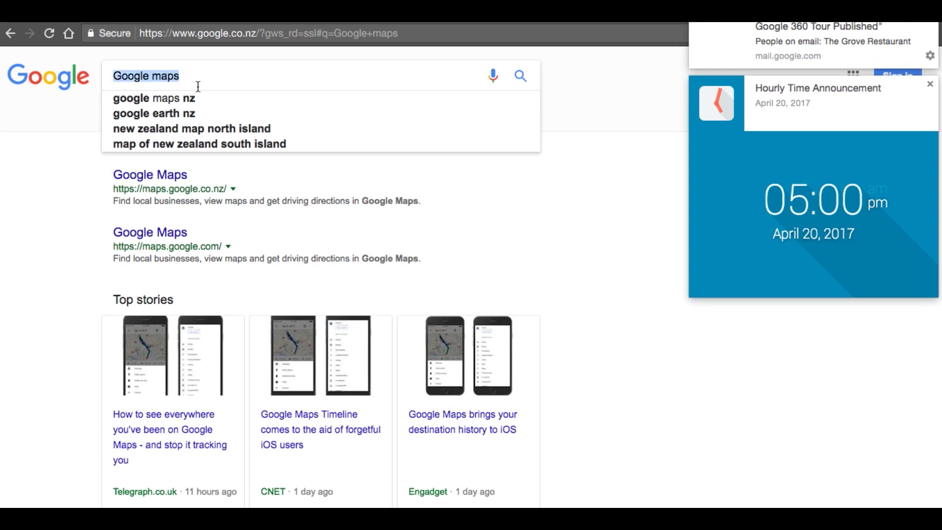
type("Torped")
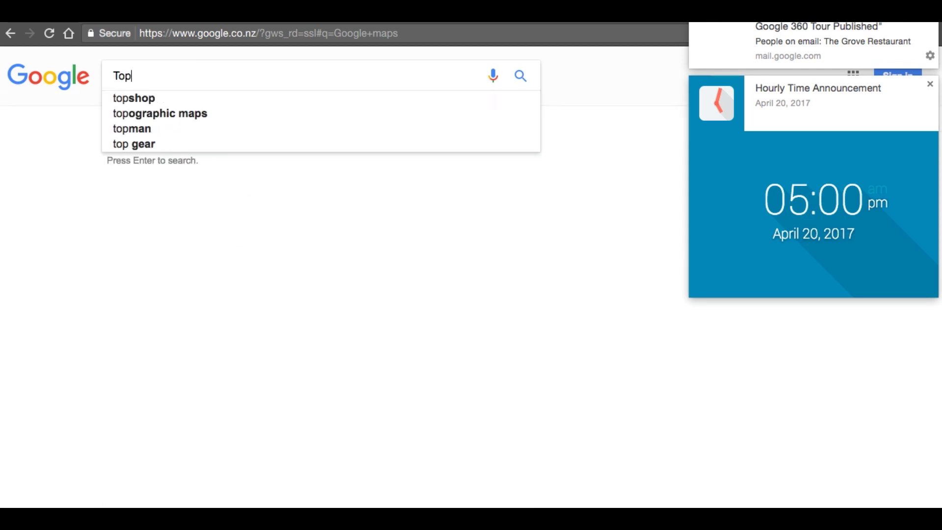
type("o7 ")
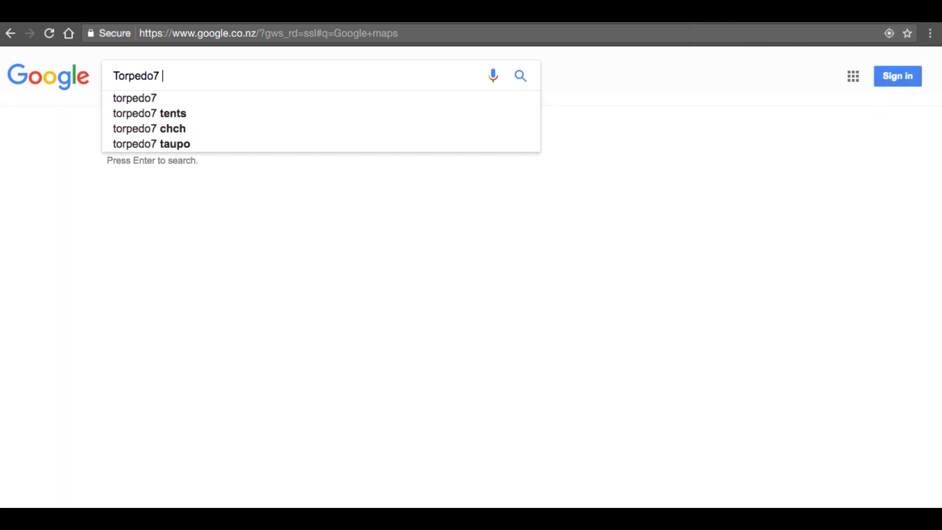
type("Albany")
key("Return")
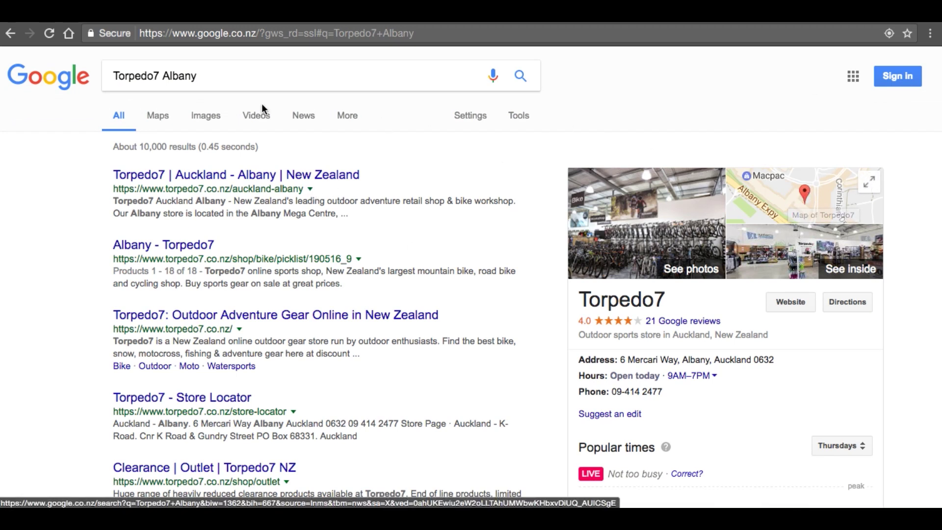
Step: Open the Torpedo7 Albany listing on Maps and enter its 360° interior photo tour
left_click(156, 116)
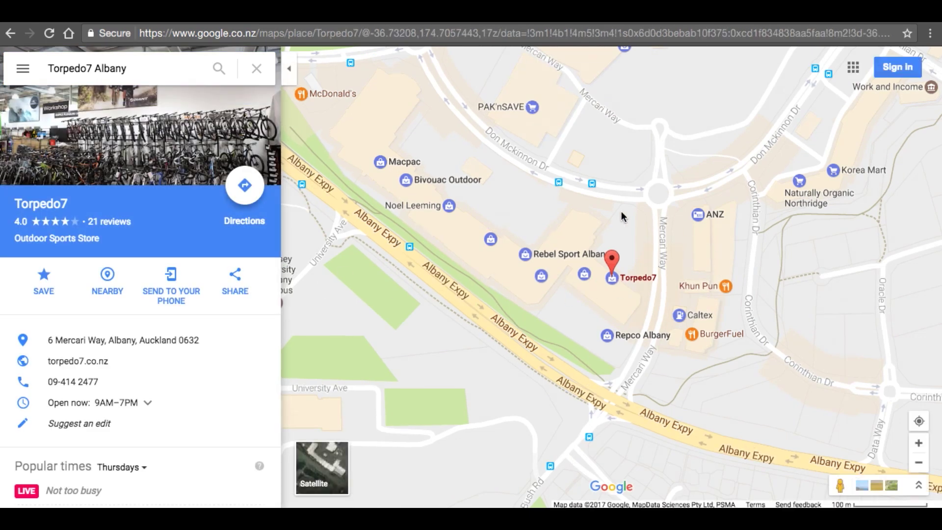
scroll(128, 216, "down", 7)
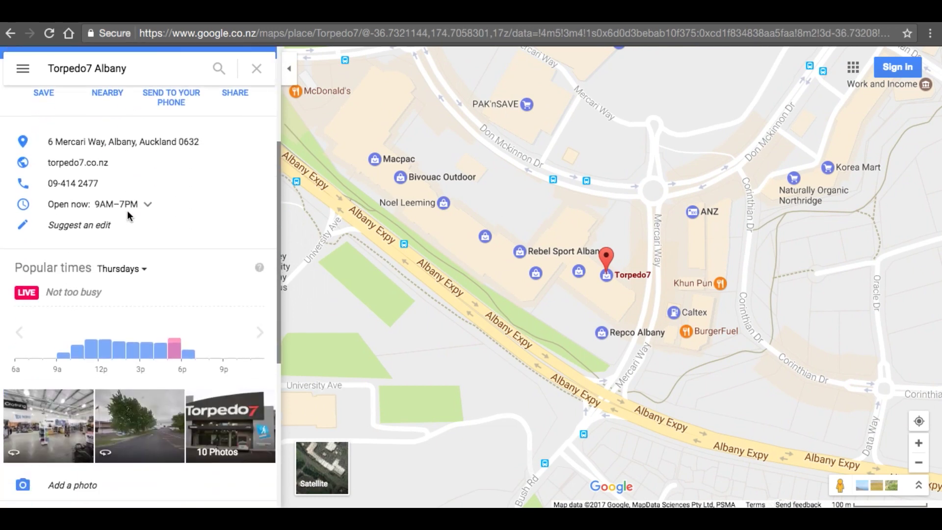
scroll(128, 216, "up", 3)
scroll(128, 216, "down", 2)
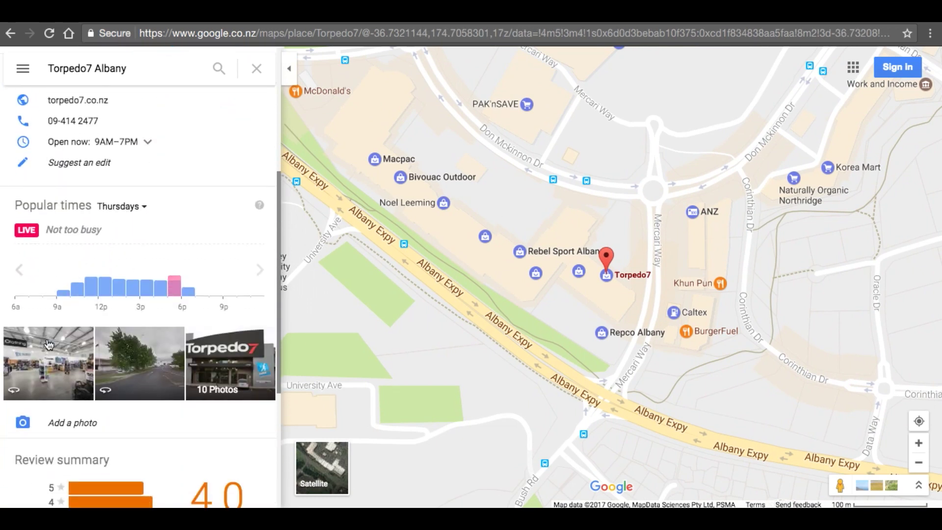
left_click(45, 378)
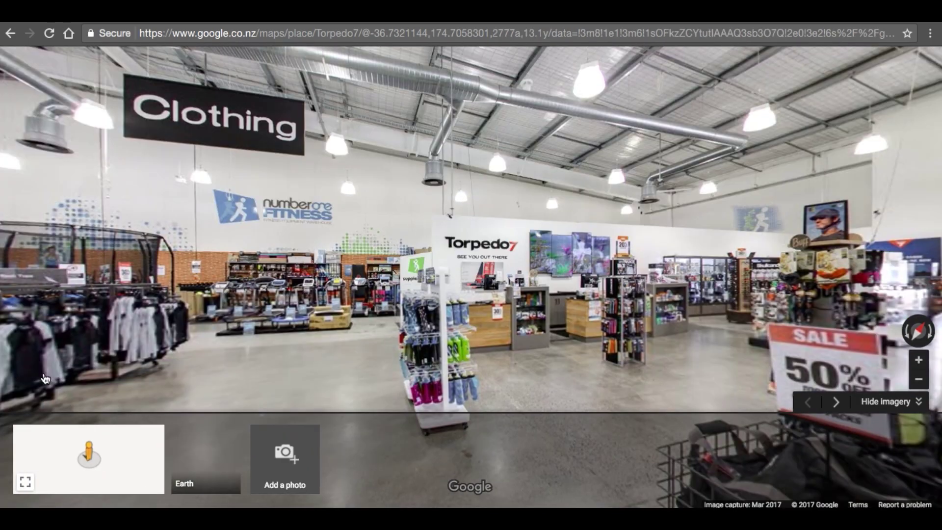
Step: Look around the store panorama and step forward to the spot beside the Torpedo7 counter
left_click_drag(208, 304, 387, 351)
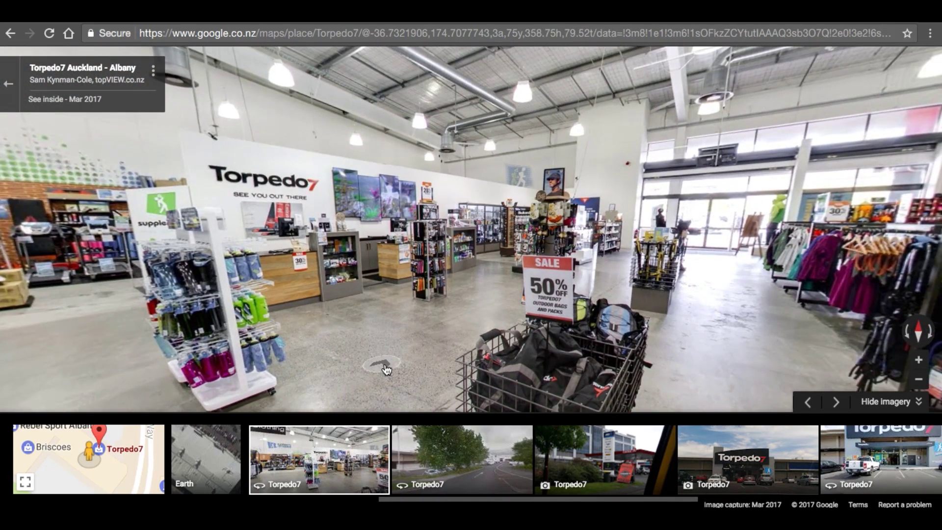
left_click(386, 370)
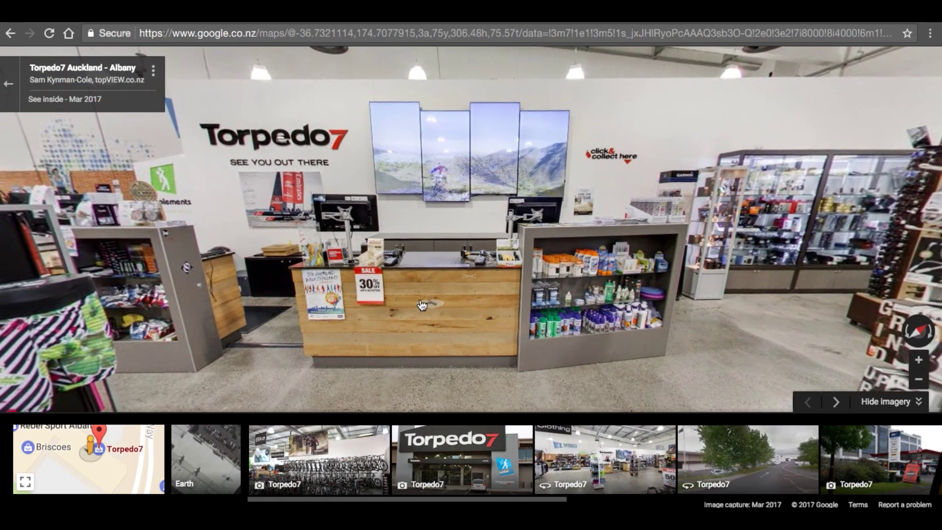
left_click(206, 303)
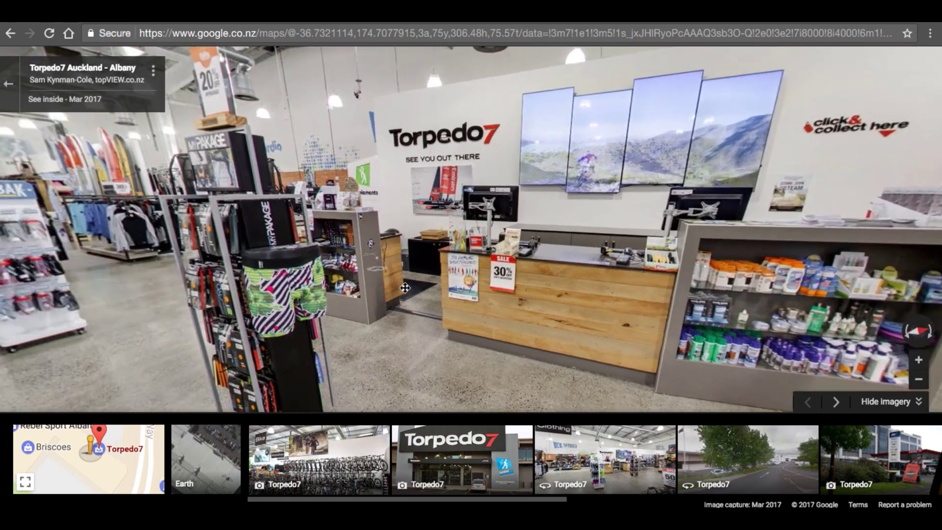
left_click_drag(405, 288, 436, 343)
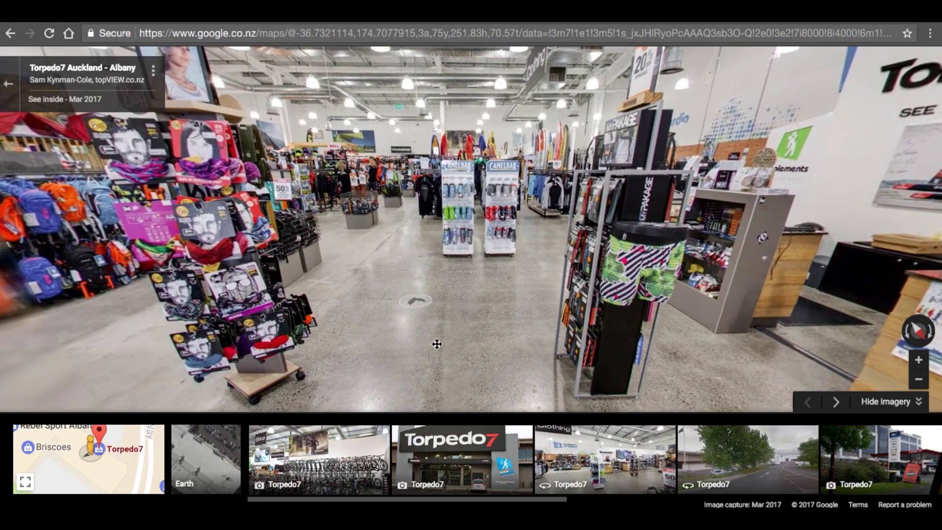
left_click(435, 358)
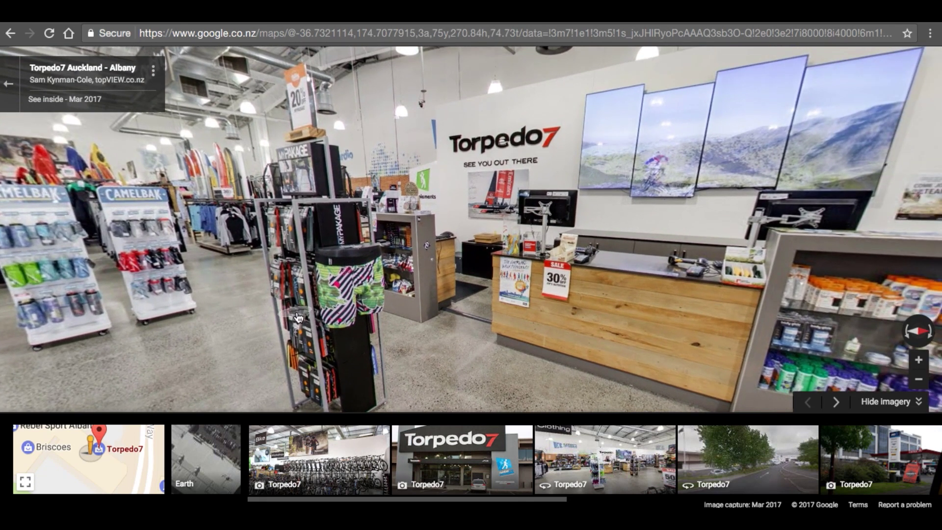
Step: Open Share or embed image for this view, enable Short URL, and show the Embed image tab
left_click(154, 73)
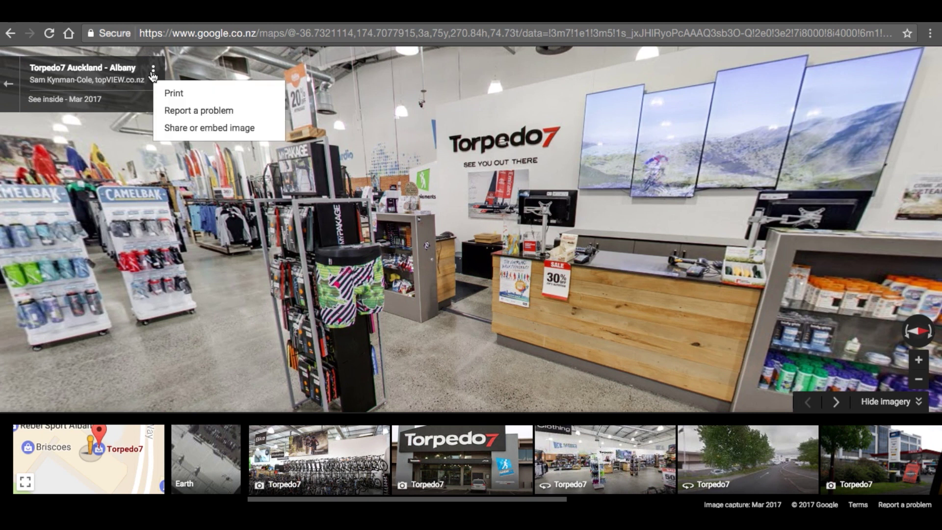
left_click(185, 129)
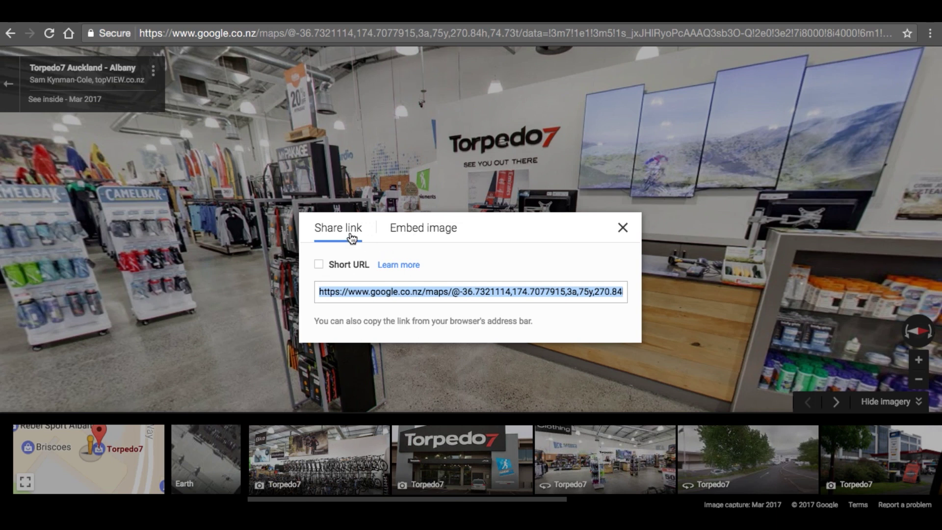
left_click(349, 265)
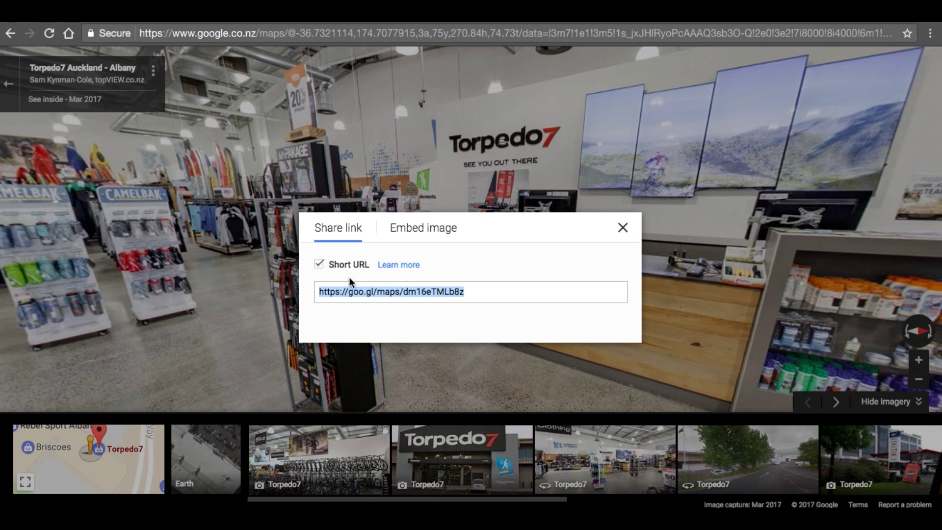
left_click(405, 229)
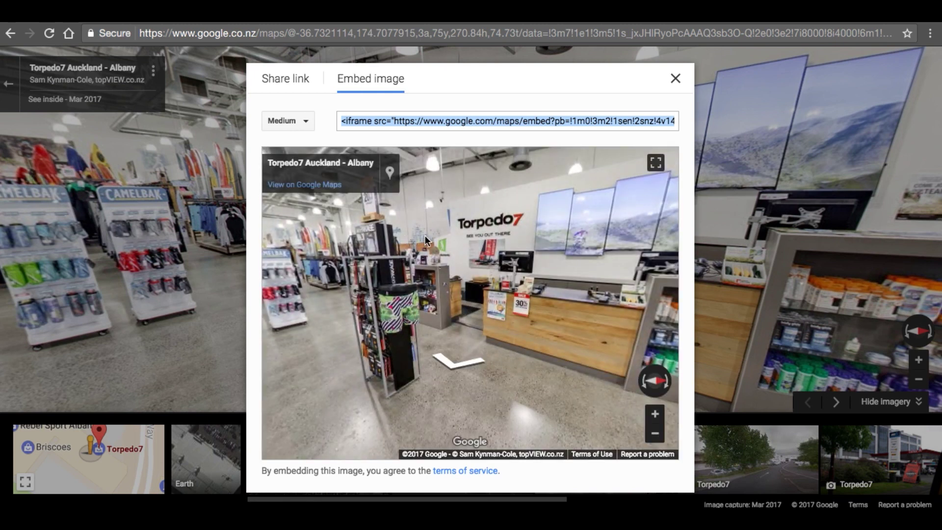
Step: Set the tour embed to a custom size of 800 × 450
left_click_drag(424, 230, 428, 255)
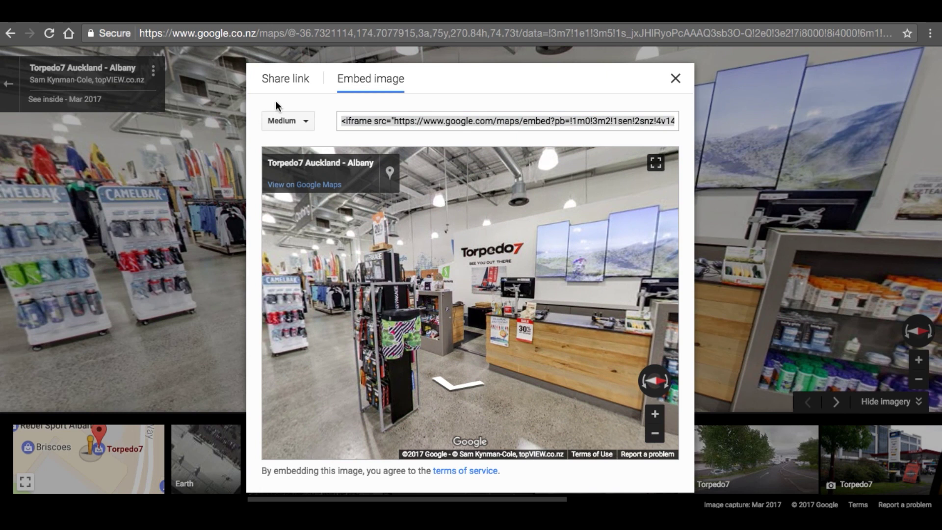
left_click(294, 121)
left_click(300, 195)
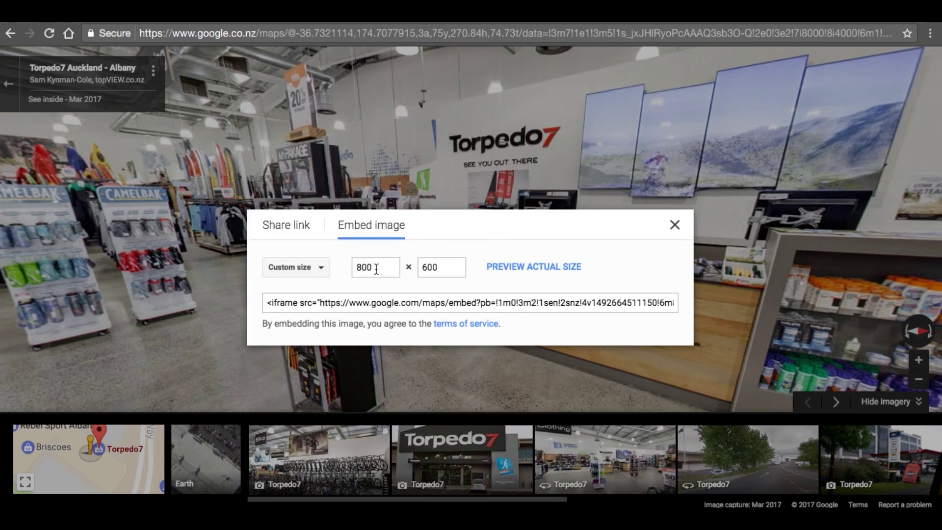
double_click(453, 266)
type("450")
Step: Copy the 800 × 450 iframe embed code
left_click(450, 303)
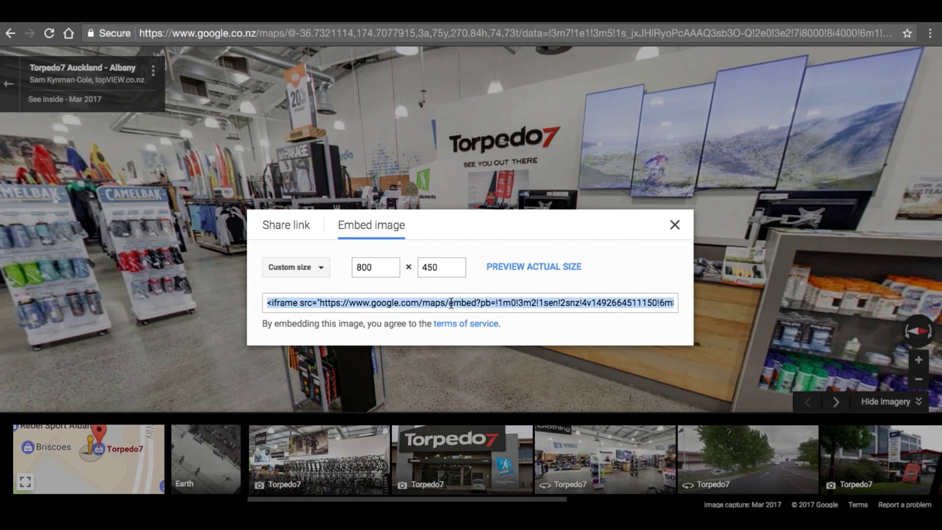
right_click(456, 304)
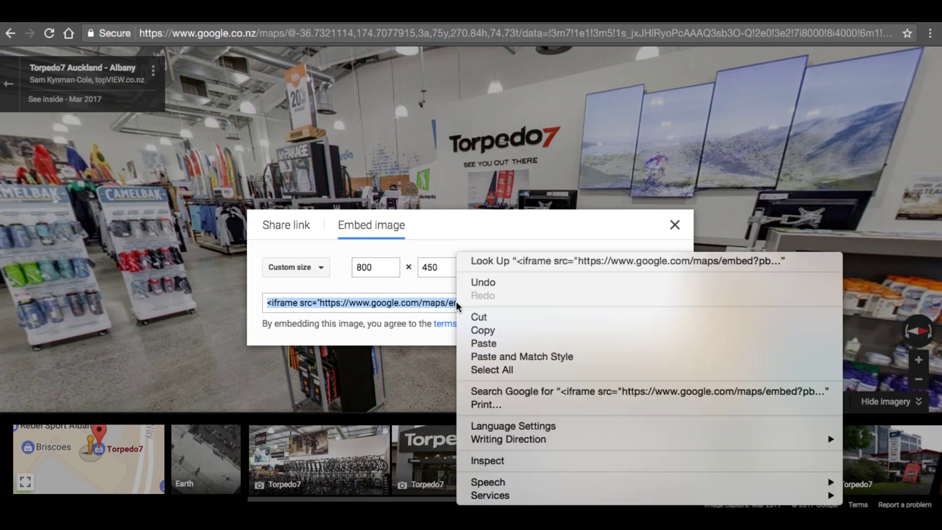
left_click(501, 331)
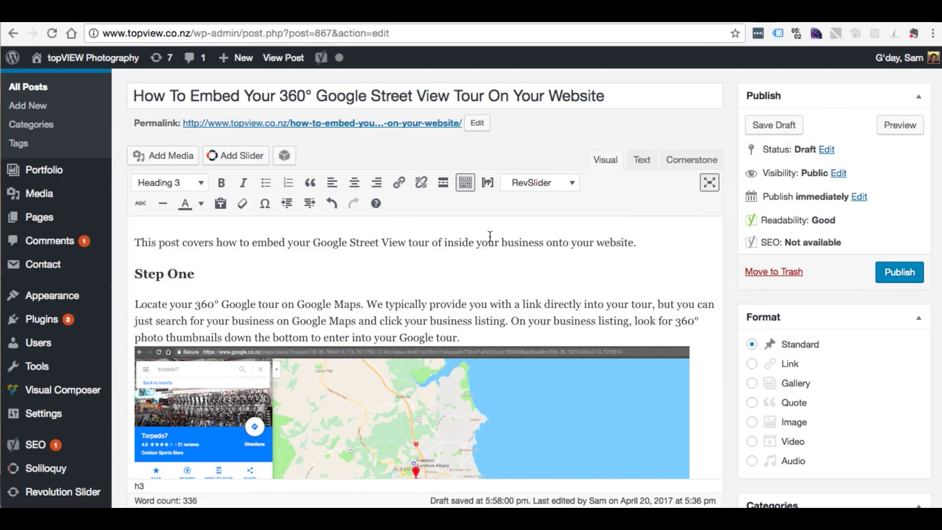
Step: Format 'The embedded tour:' as a Paragraph and start a new paragraph beneath it
scroll(490, 236, "up", 1)
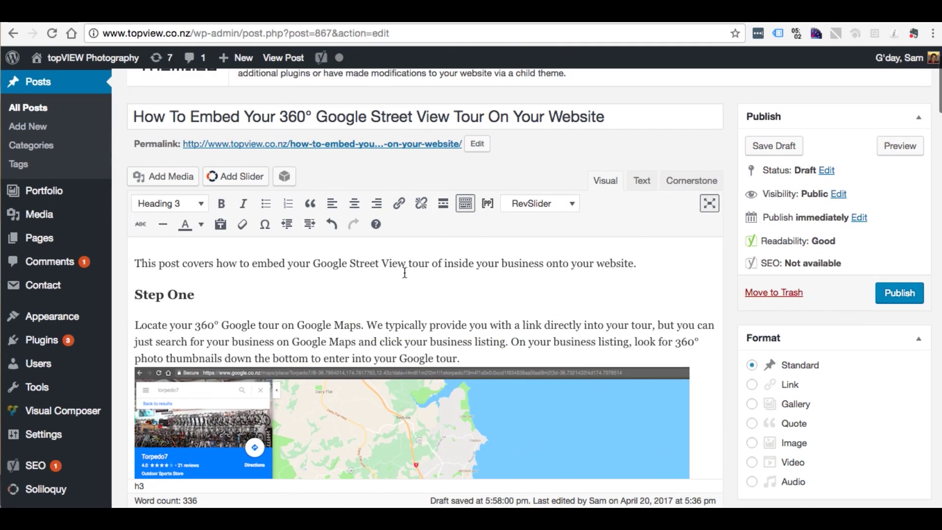
scroll(404, 272, "down", 2)
scroll(404, 272, "down", 6)
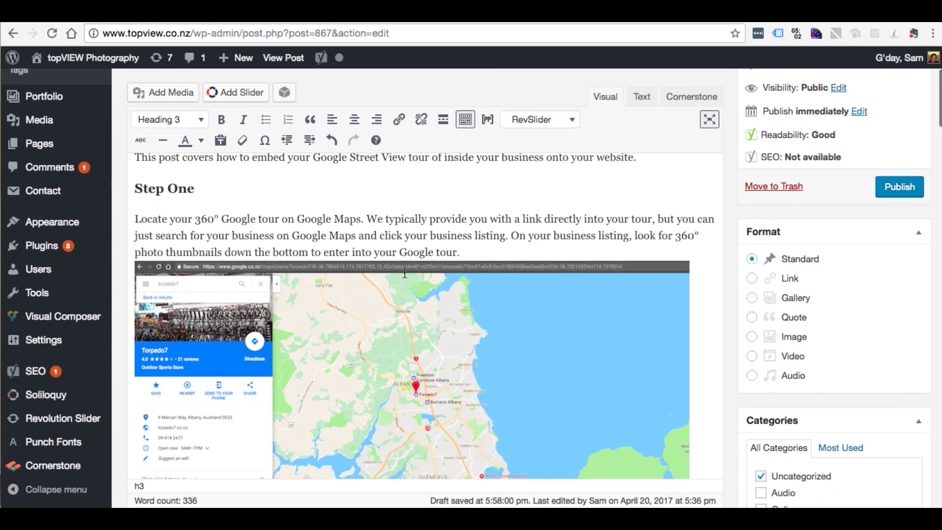
scroll(405, 273, "down", 15)
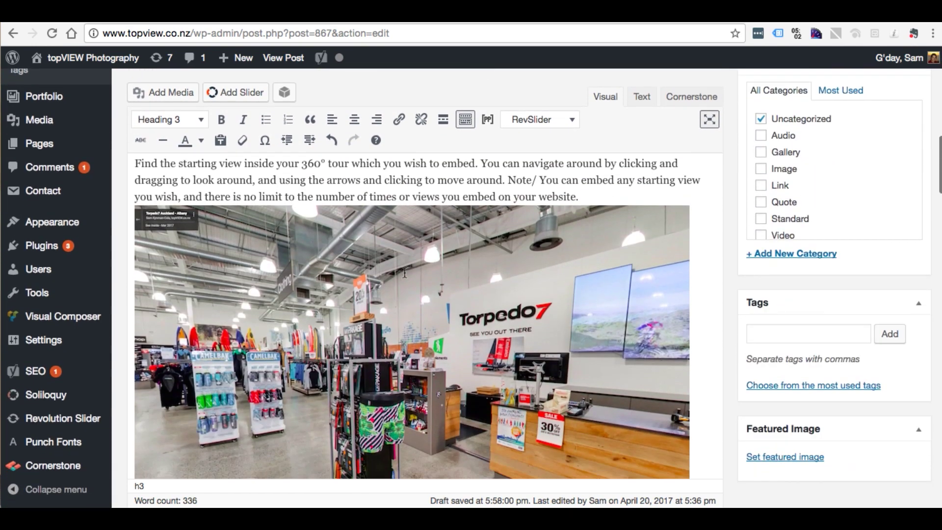
scroll(404, 272, "down", 15)
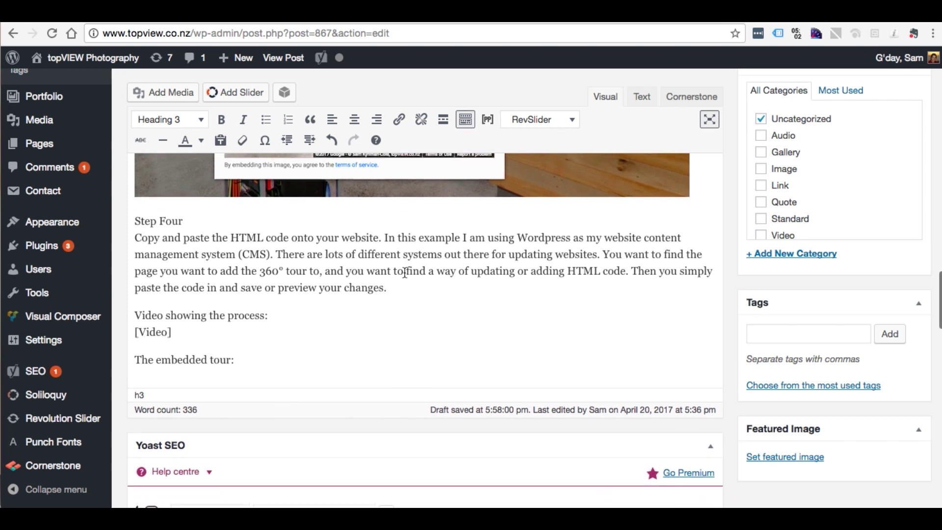
left_click(207, 371)
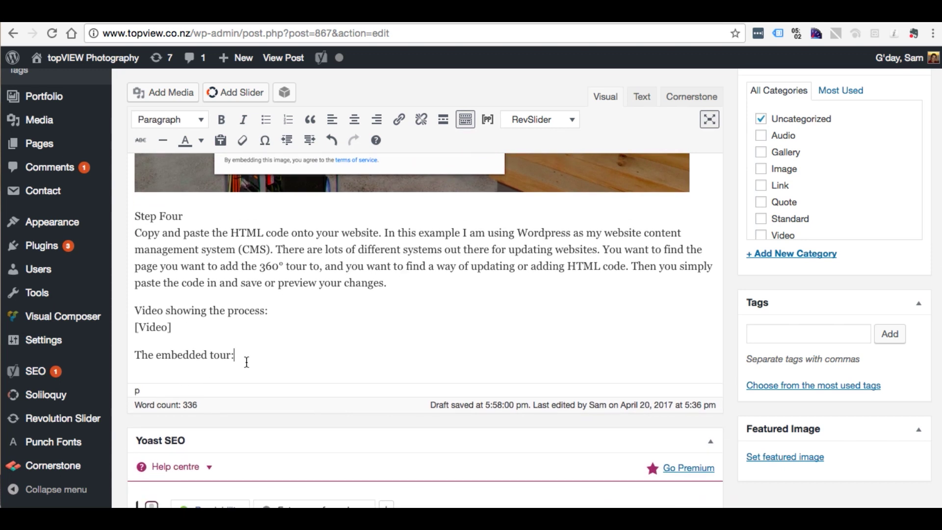
key("Return")
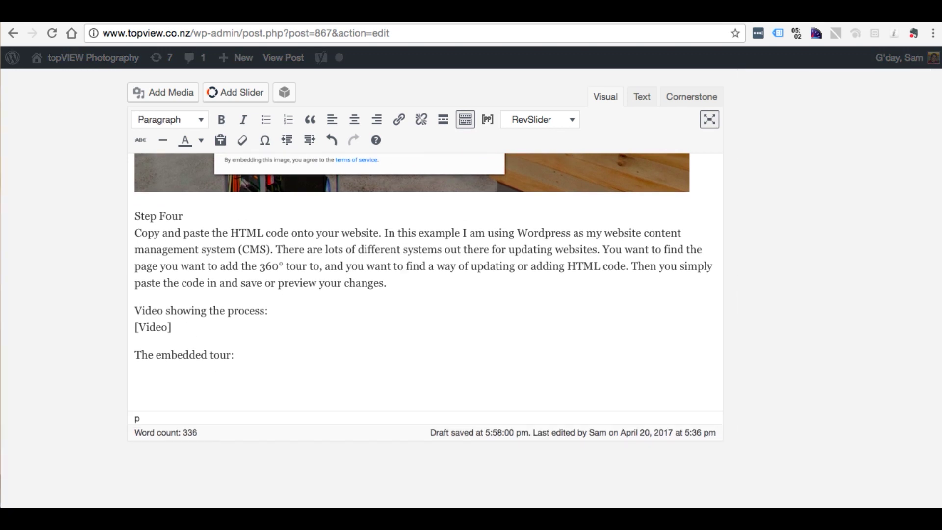
Step: In the Text editor, replace the 'tour' placeholder with the pasted iframe, then view it in Visual mode
left_click(643, 97)
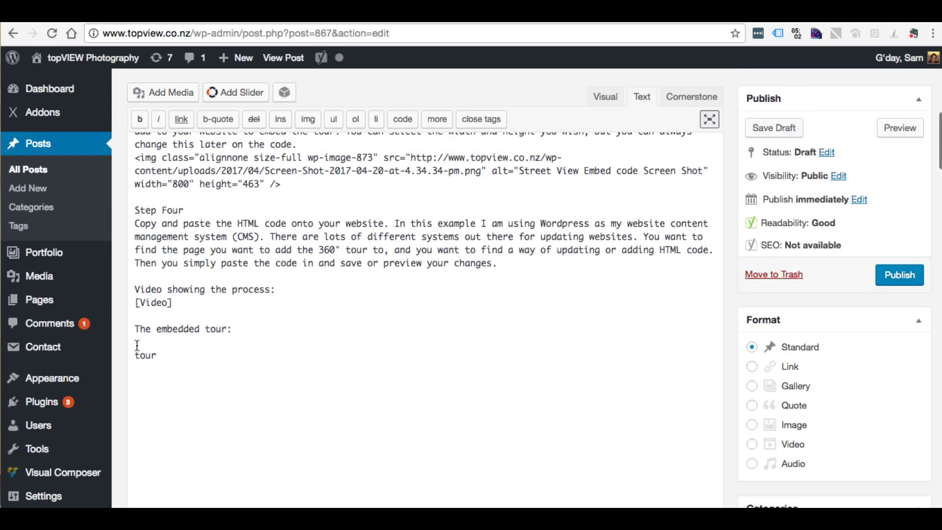
left_click_drag(172, 356, 106, 354)
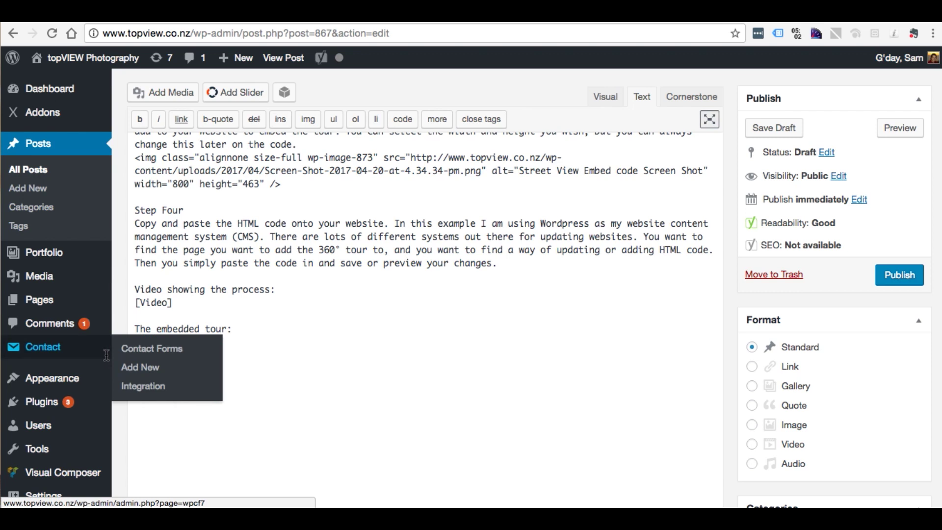
key("super+v")
left_click(323, 336)
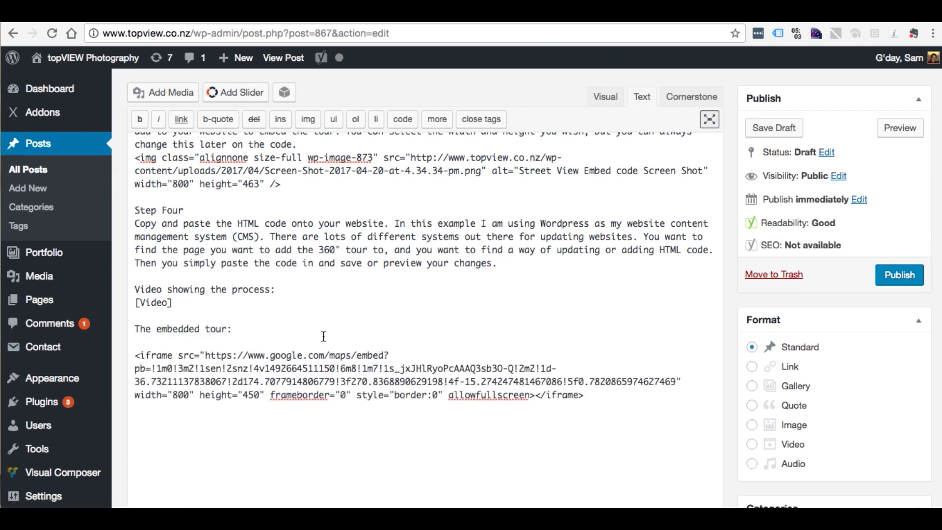
left_click(612, 99)
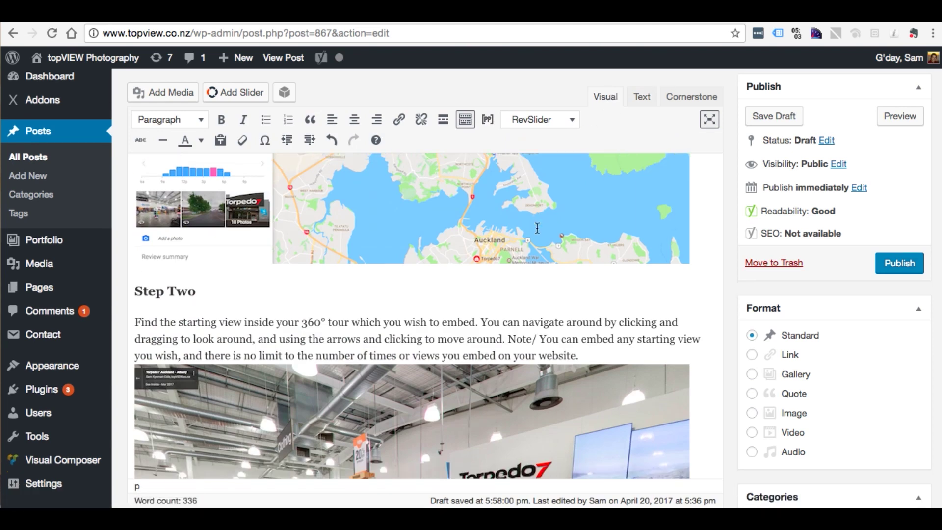
scroll(537, 228, "down", 20)
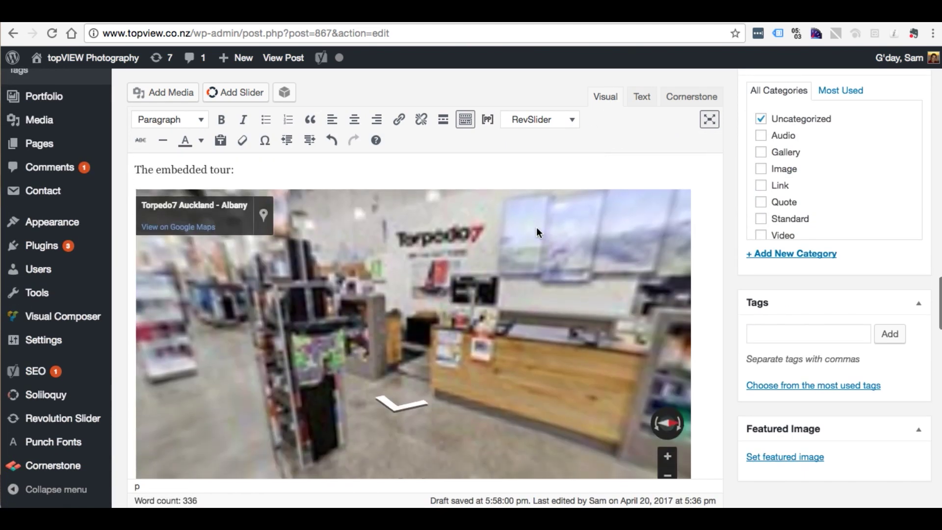
scroll(713, 248, "up", 4)
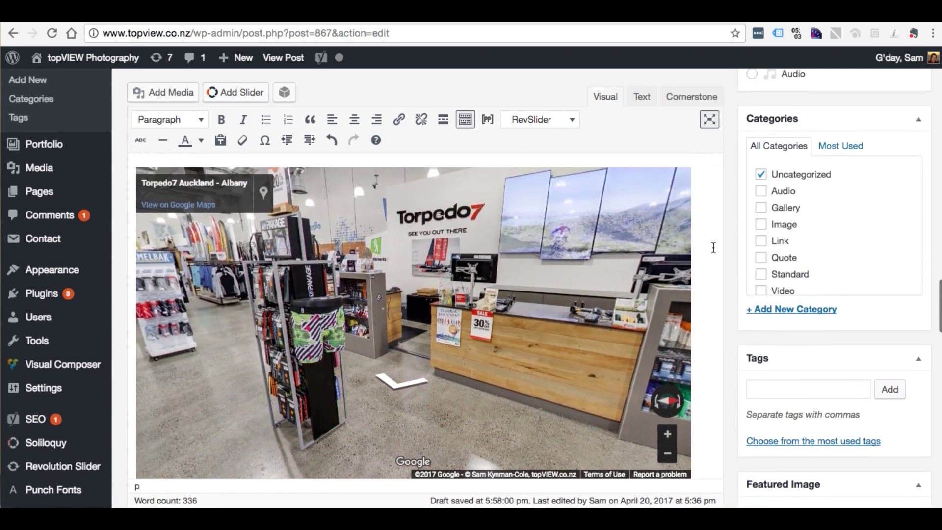
scroll(713, 248, "up", 10)
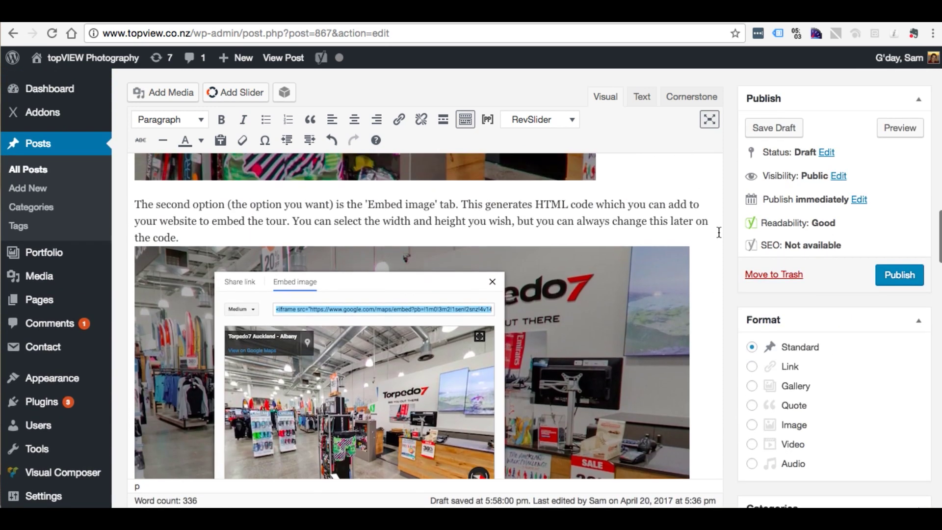
Step: Preview the post and scroll down to the embedded Torpedo7 Albany tour
left_click(899, 128)
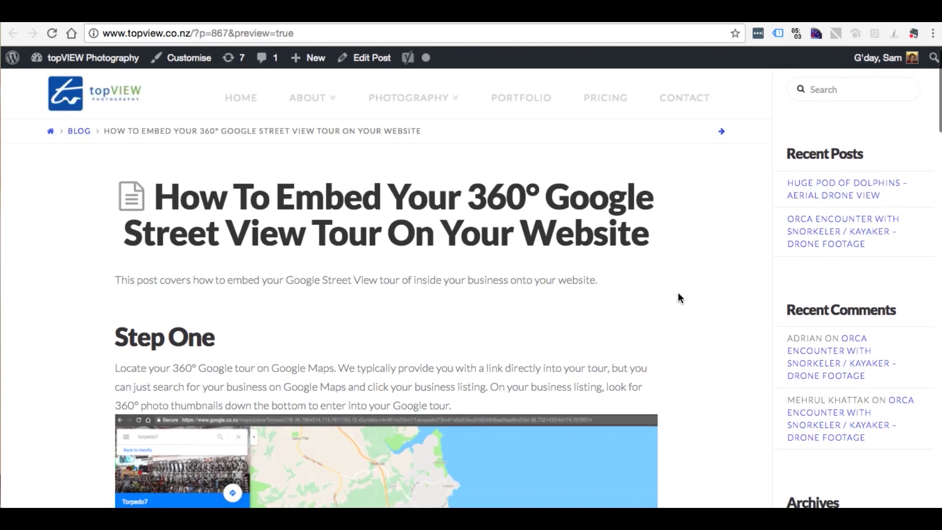
scroll(678, 293, "down", 20)
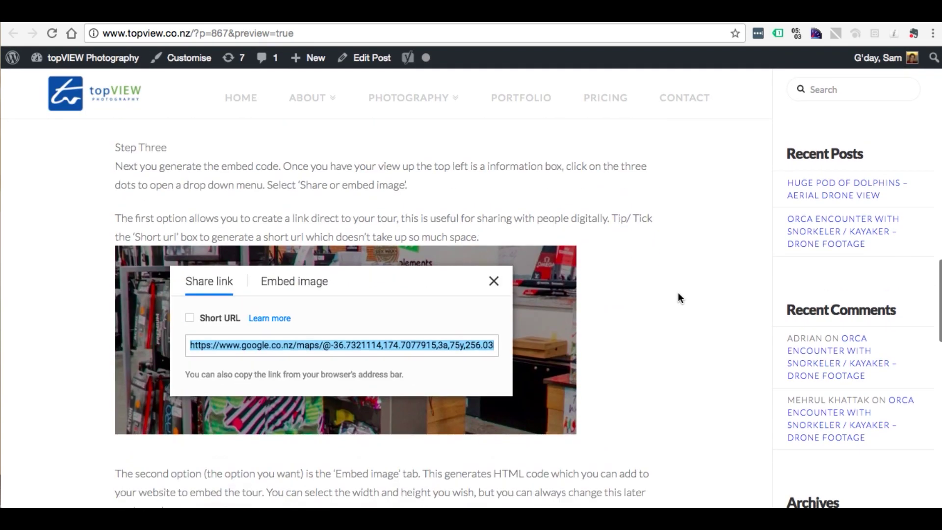
scroll(678, 293, "down", 15)
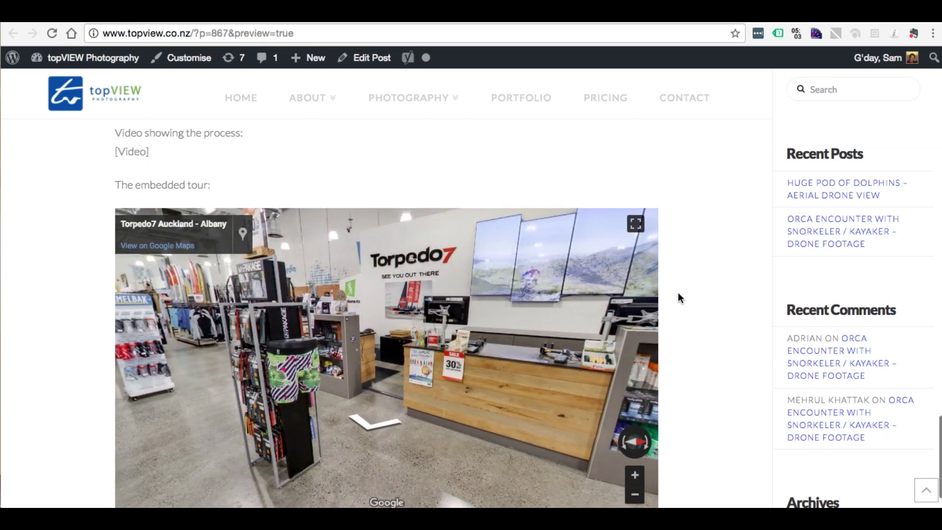
scroll(678, 294, "down", 1)
Step: Look around the embedded tour and step past footwear and electronics toward the fitness wall
left_click_drag(369, 275, 418, 303)
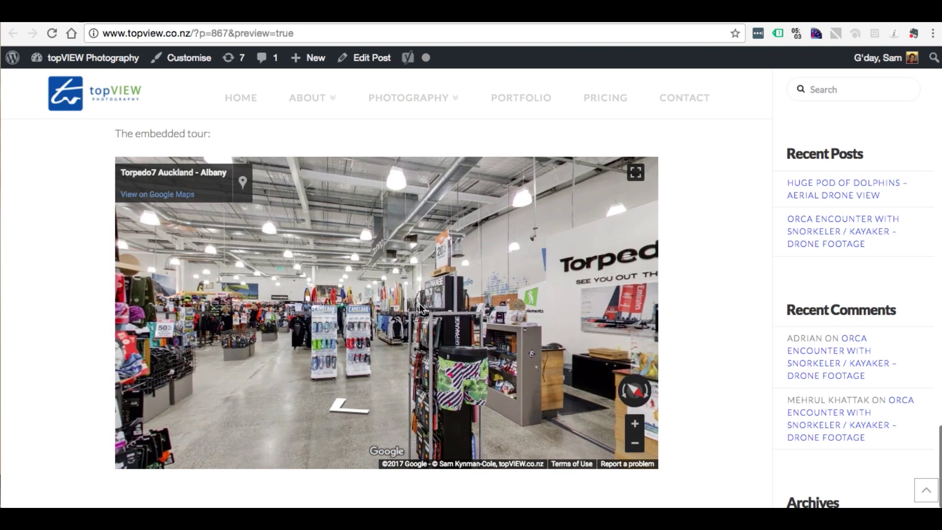
left_click_drag(242, 284, 388, 343)
left_click(380, 345)
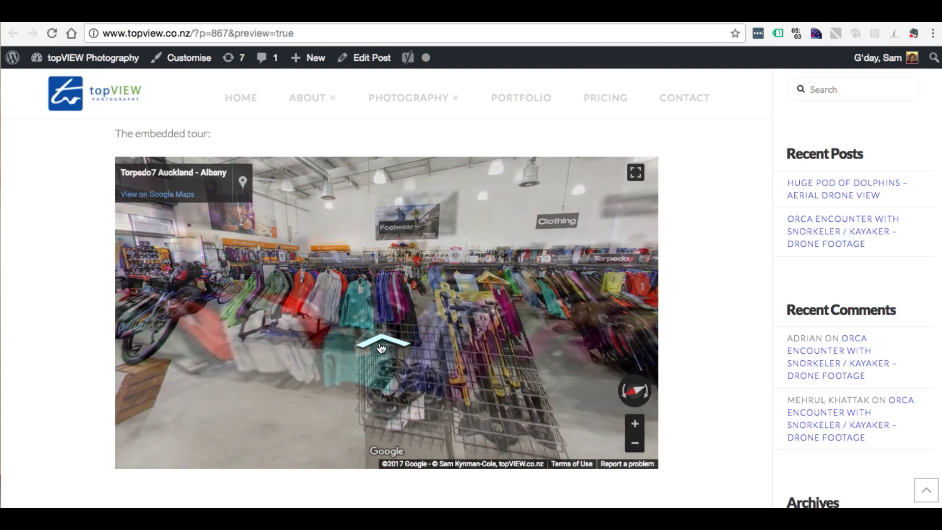
left_click(157, 273)
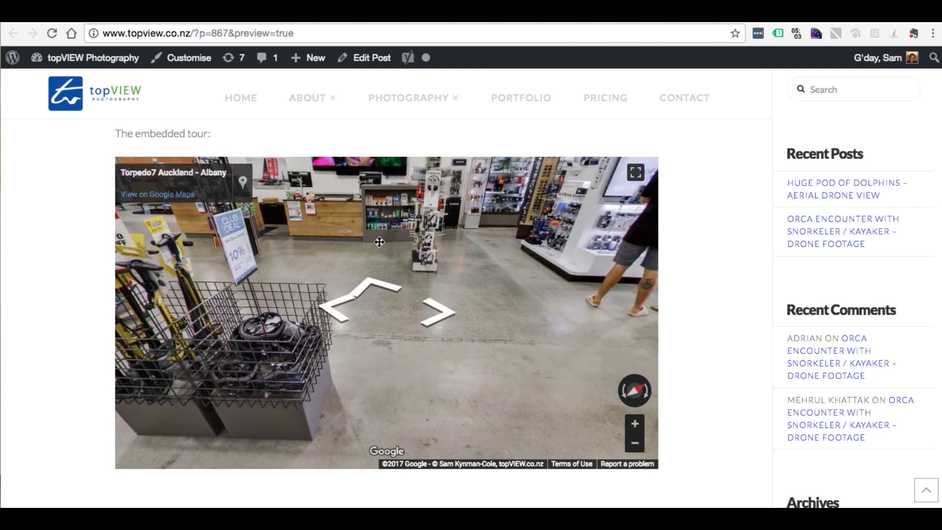
left_click_drag(379, 242, 564, 275)
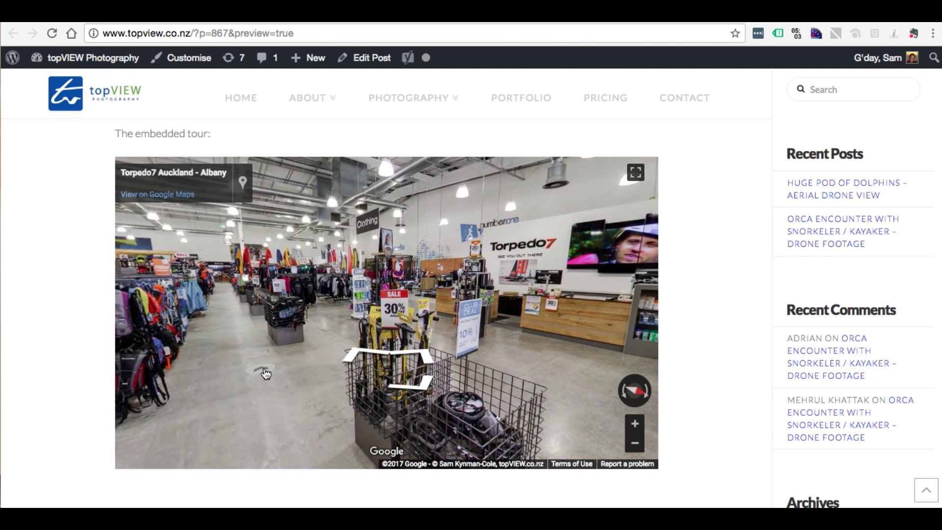
left_click(266, 374)
left_click_drag(231, 311, 207, 290)
left_click_drag(478, 256, 291, 248)
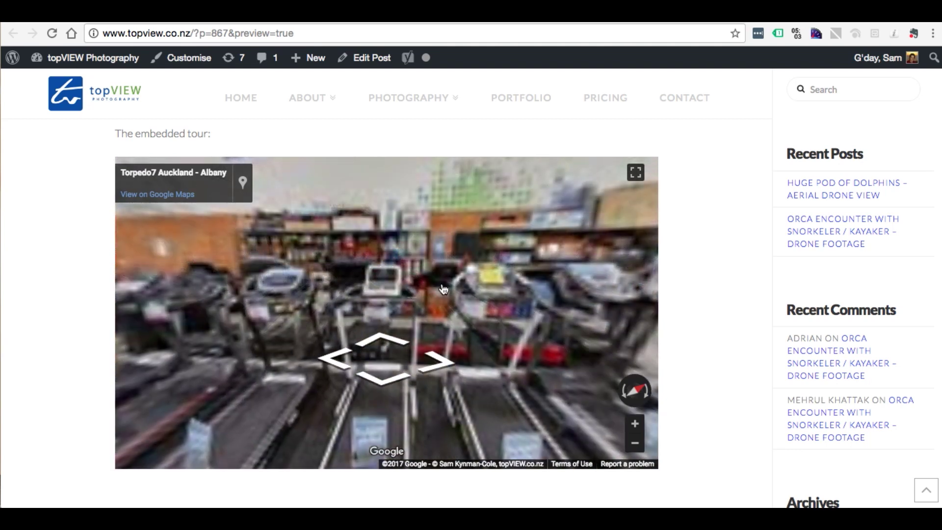
left_click_drag(486, 265, 367, 276)
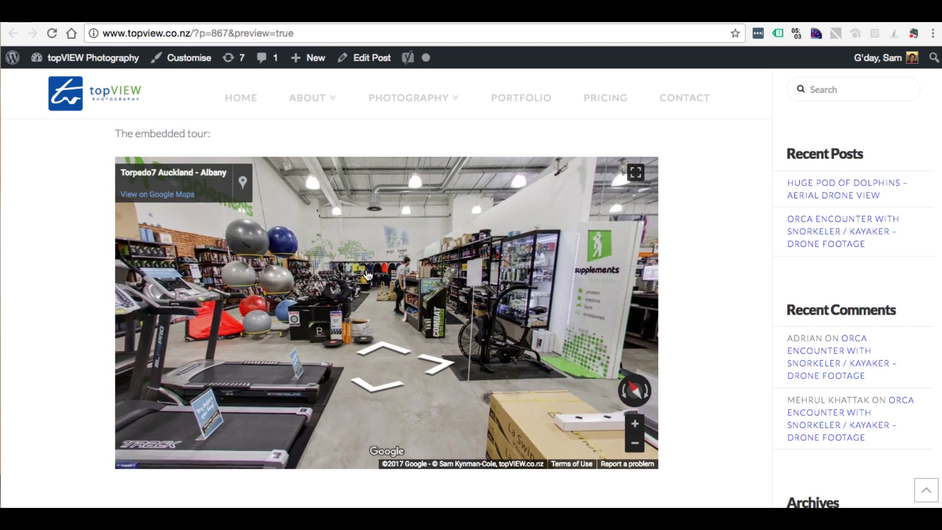
left_click(381, 351)
Step: Walk on past the exercise balls, cardio equipment and weights into the bike aisle
left_click_drag(439, 277, 254, 296)
left_click_drag(478, 307, 342, 293)
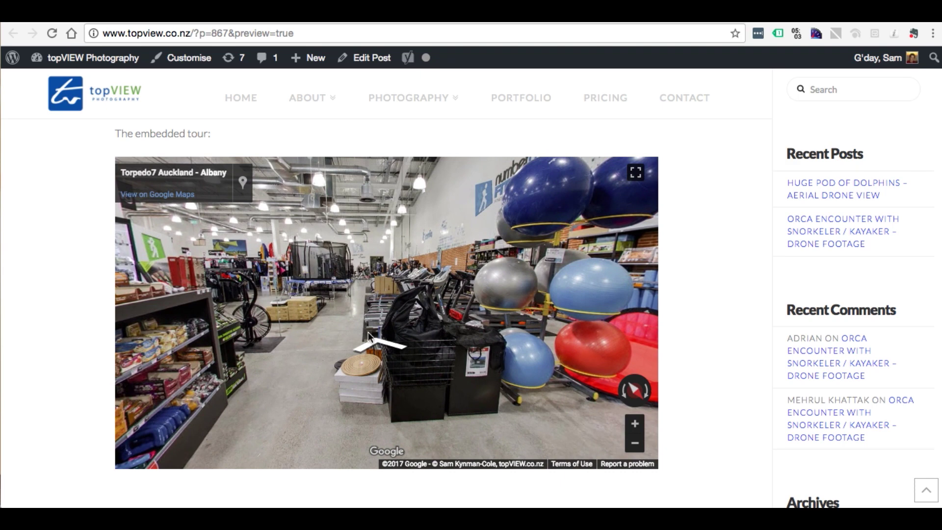
left_click(371, 344)
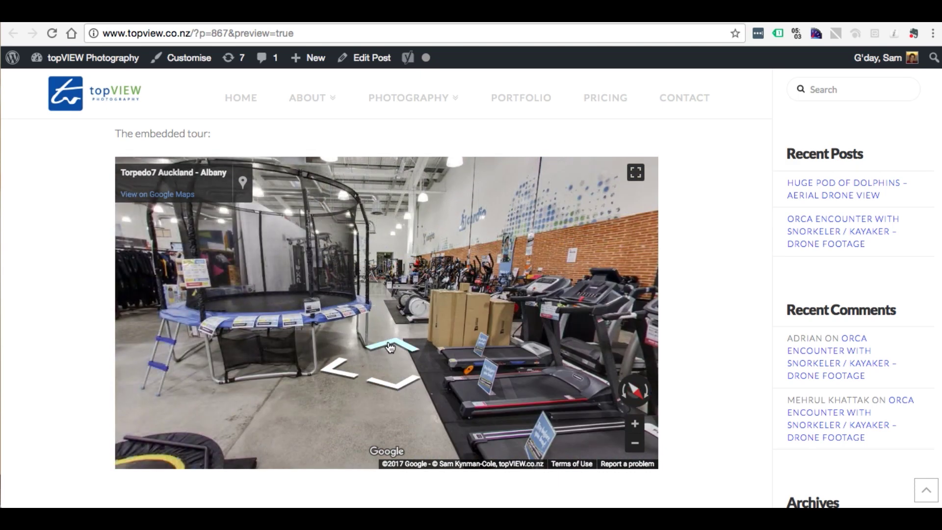
left_click(390, 347)
left_click(377, 346)
left_click(380, 348)
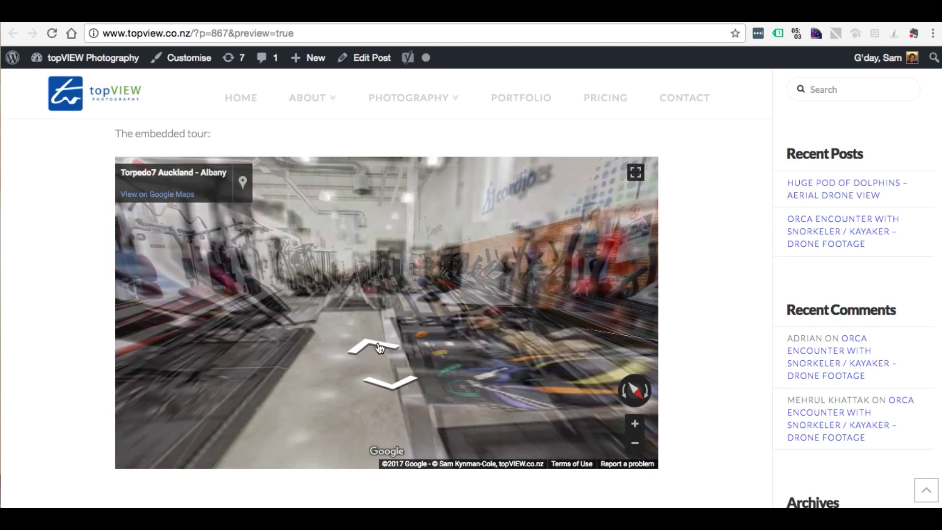
left_click(377, 348)
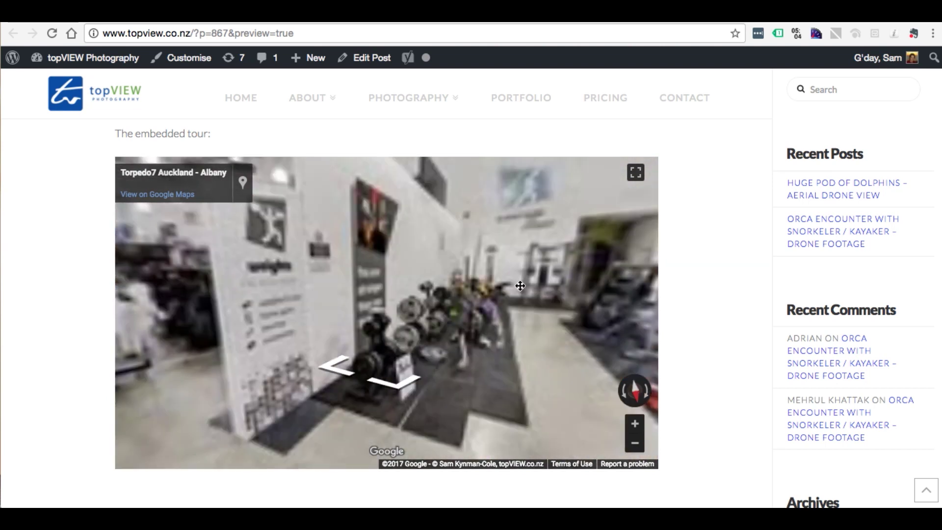
left_click(376, 349)
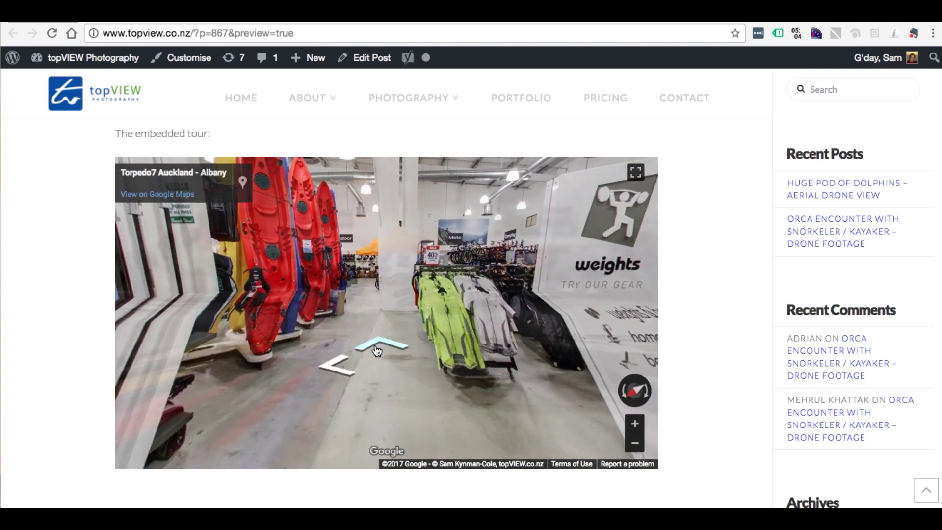
left_click(376, 349)
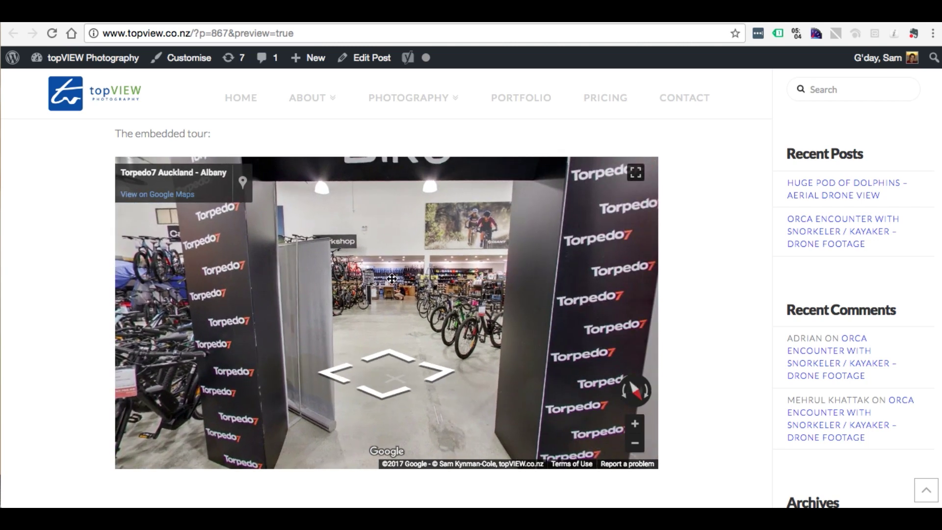
left_click(390, 355)
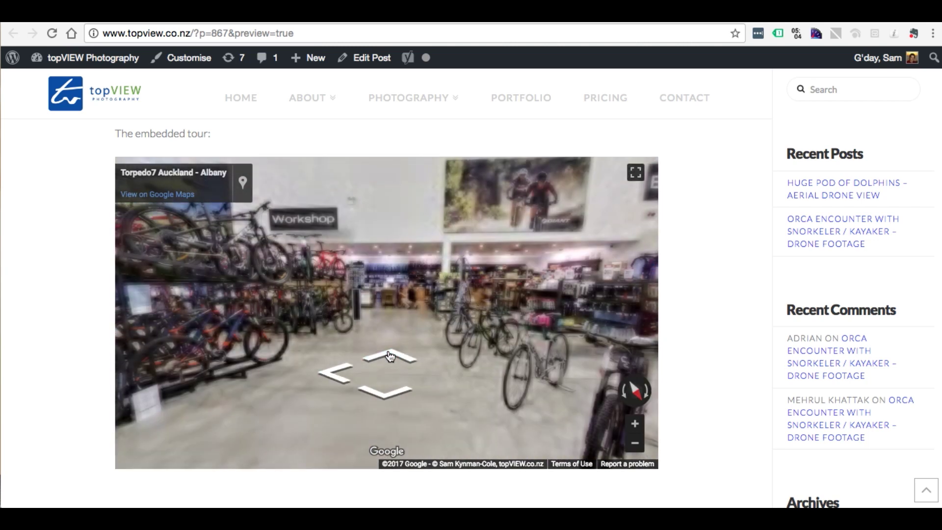